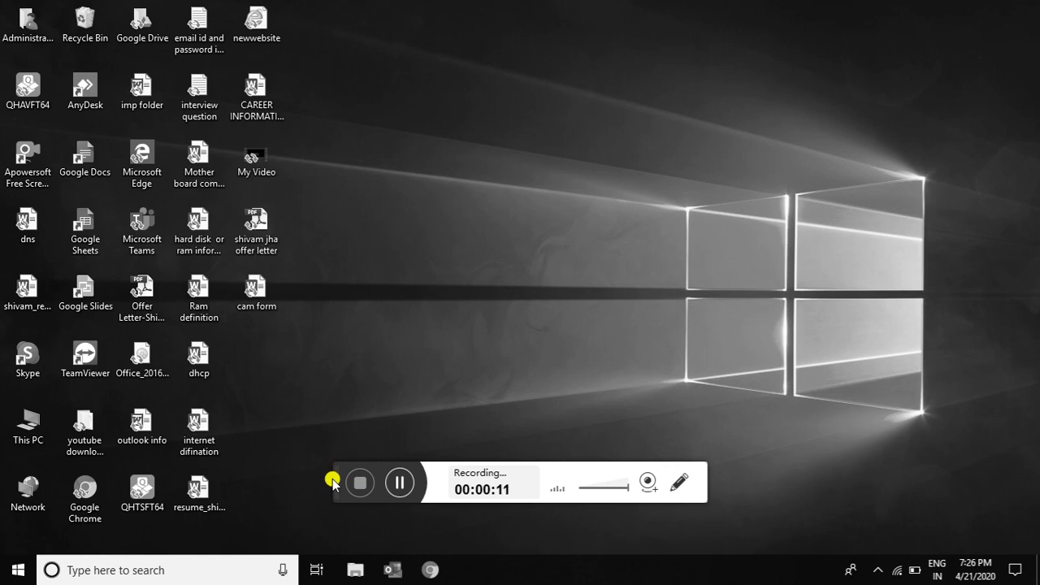
{"action": "left_click_drag", "start_coordinate": [333, 482], "coordinate": [921, 519]}
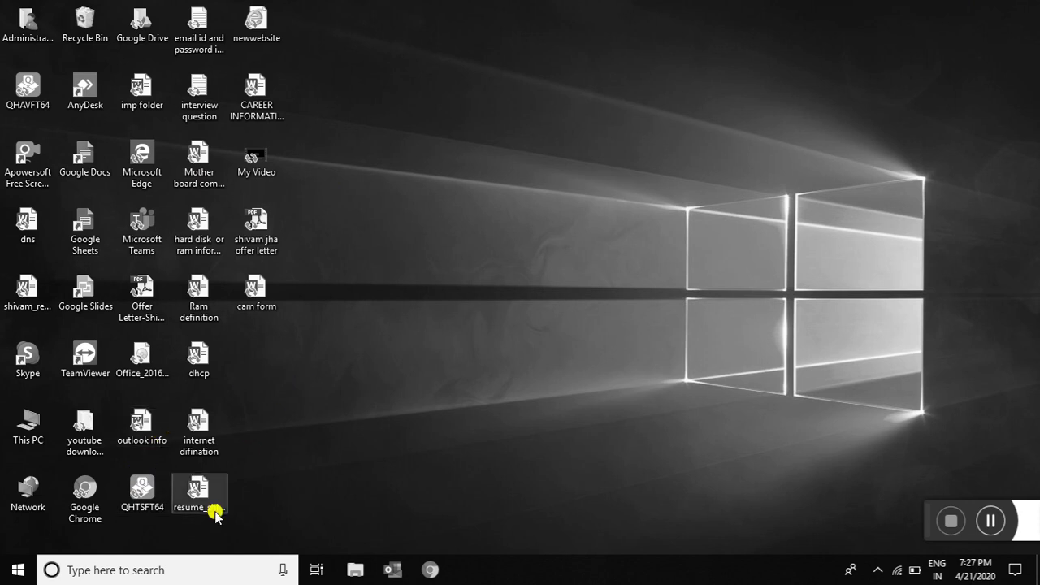
{"action": "double_click", "coordinate": [104, 497]}
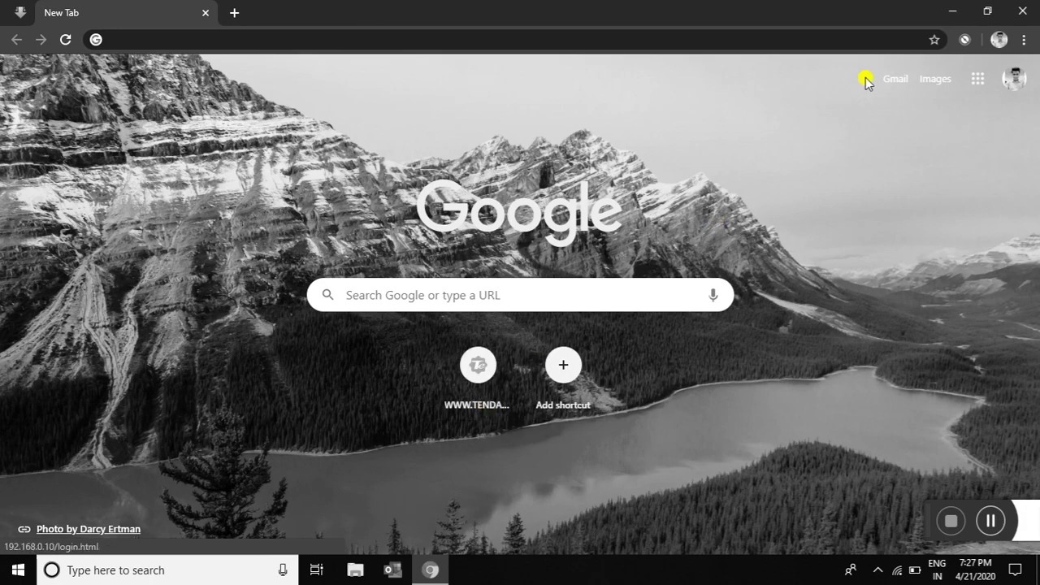
{"action": "left_click", "coordinate": [1029, 7]}
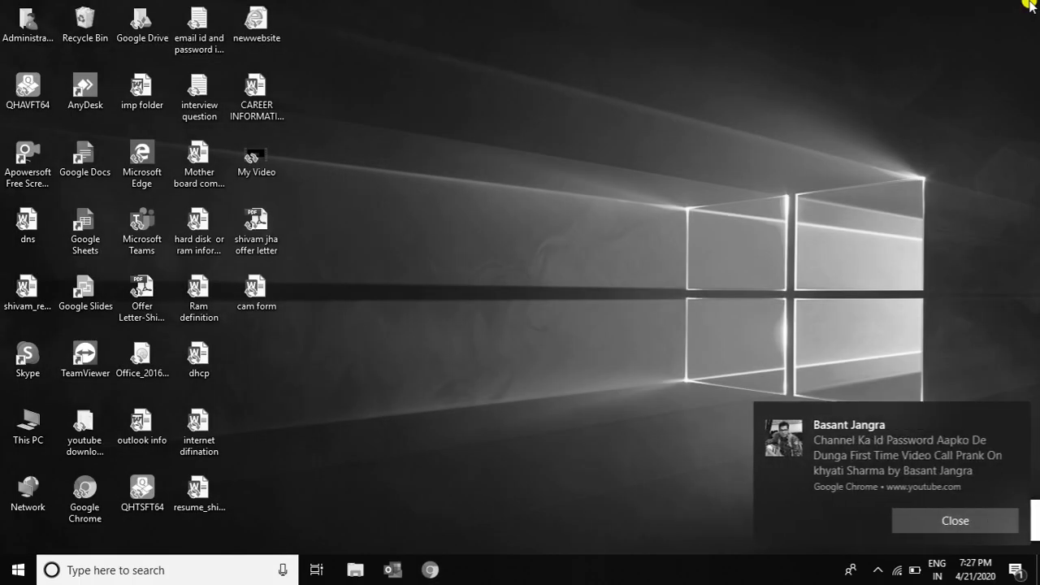
{"action": "left_click", "coordinate": [1013, 419]}
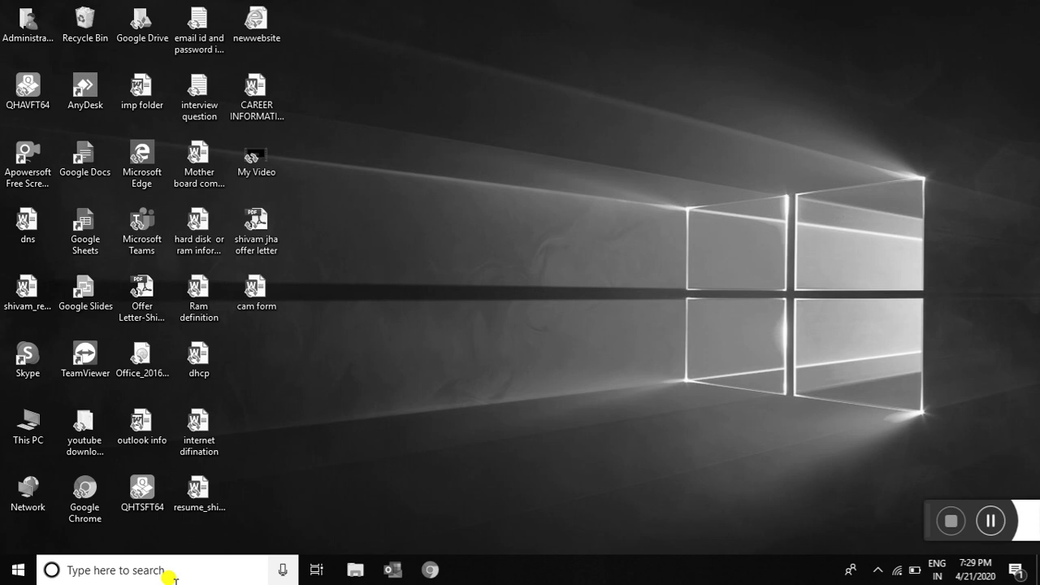
Open the Computer Management console for This PC and maximize its window
{"action": "right_click", "coordinate": [32, 435]}
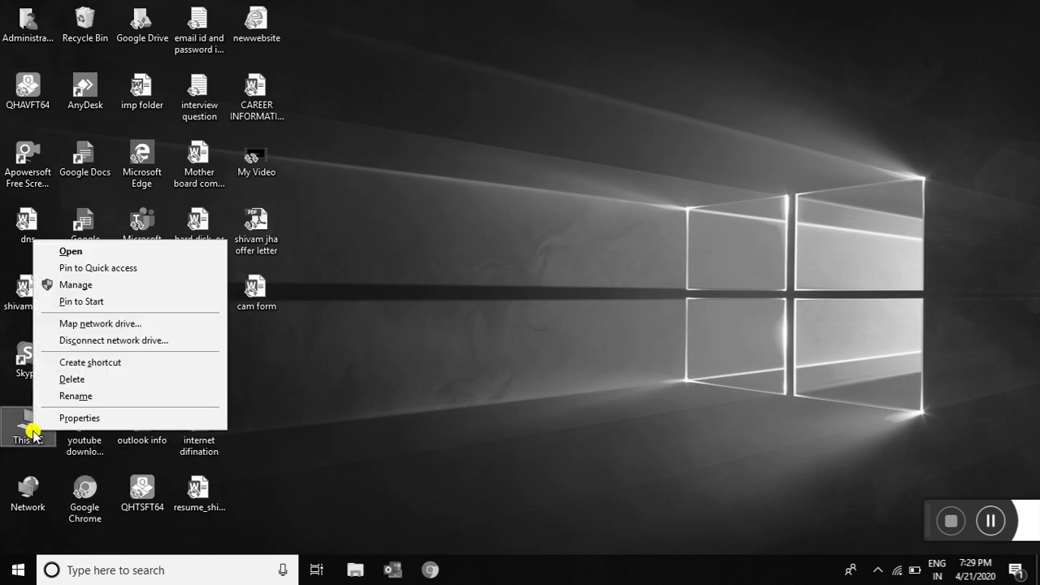
{"action": "right_click", "coordinate": [497, 416]}
{"action": "left_click", "coordinate": [32, 418]}
{"action": "right_click", "coordinate": [33, 418]}
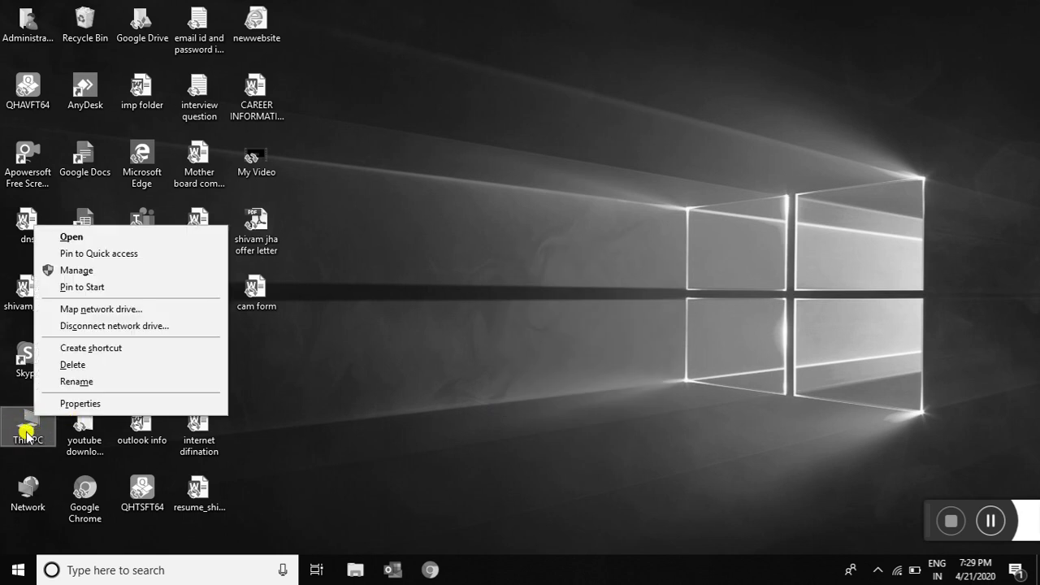
{"action": "left_click", "coordinate": [108, 275]}
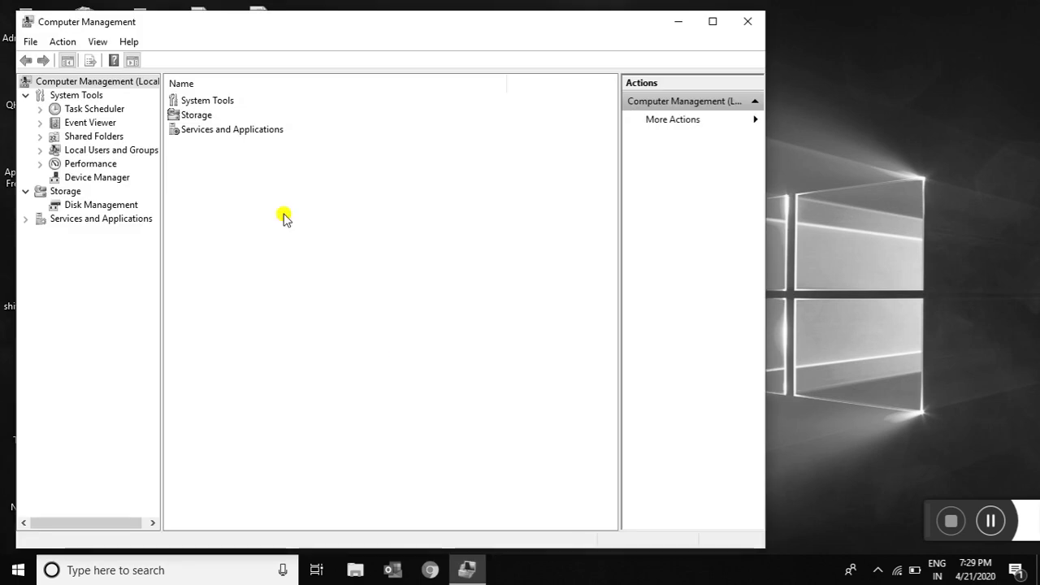
{"action": "left_click", "coordinate": [711, 22]}
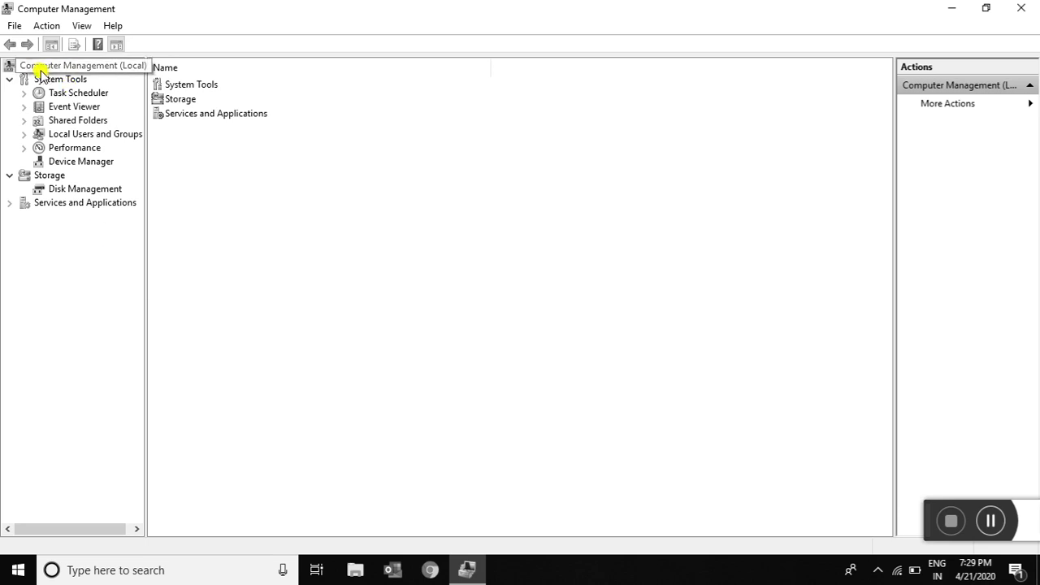
Show Device Manager with Human Interface Devices and Network adapters collapsed, and select the Intel(R) UHD Graphics 620 under Display adapters
{"action": "left_click", "coordinate": [61, 164]}
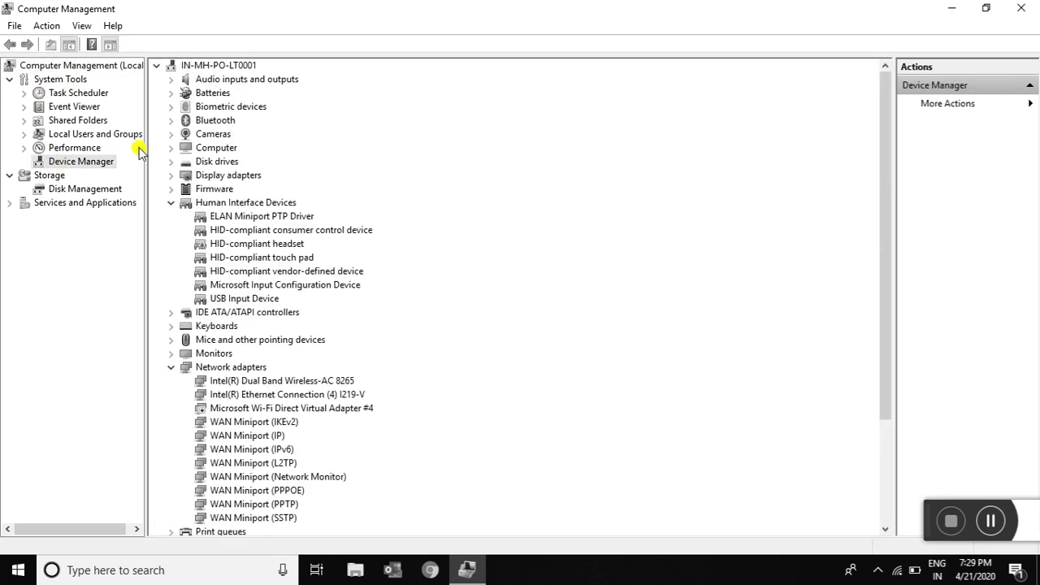
{"action": "left_click", "coordinate": [171, 202]}
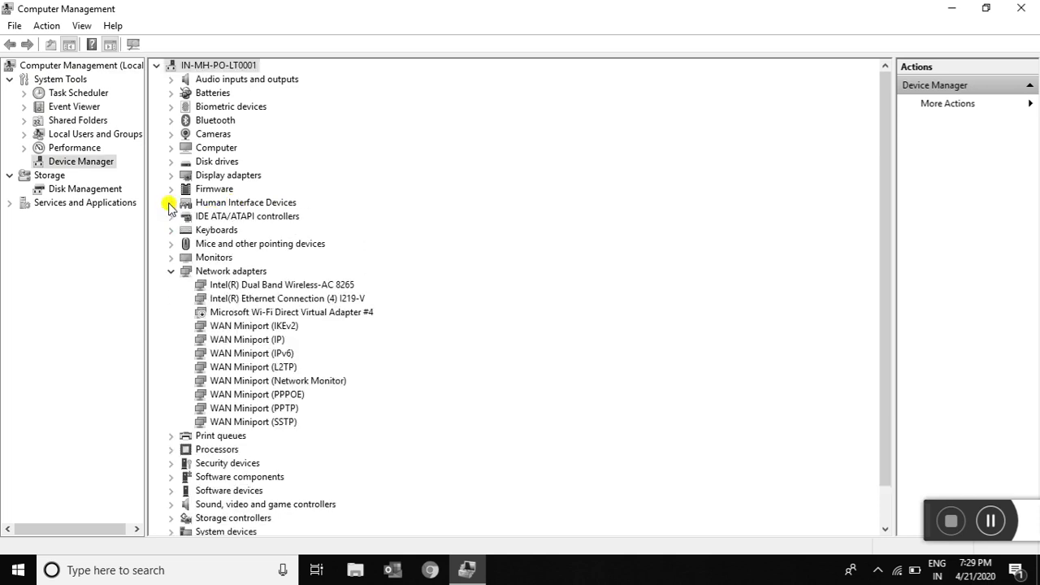
{"action": "left_click", "coordinate": [171, 270]}
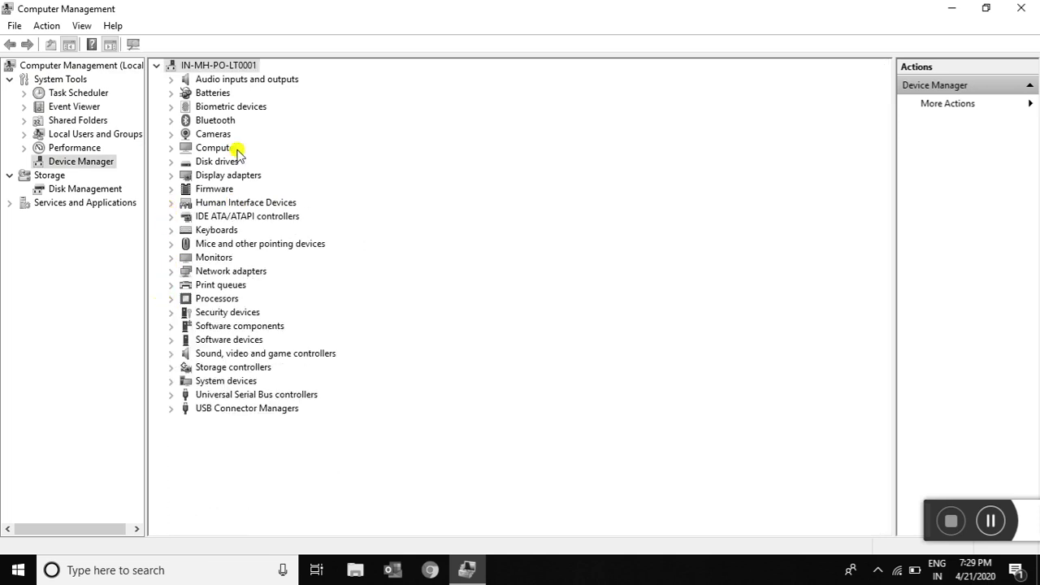
{"action": "left_click", "coordinate": [170, 176]}
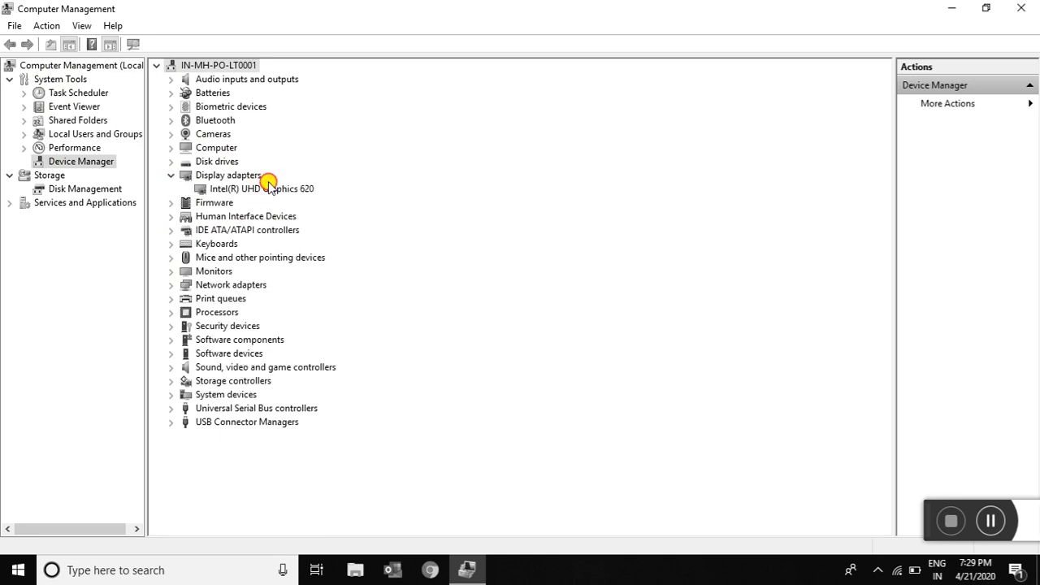
{"action": "left_click", "coordinate": [230, 190]}
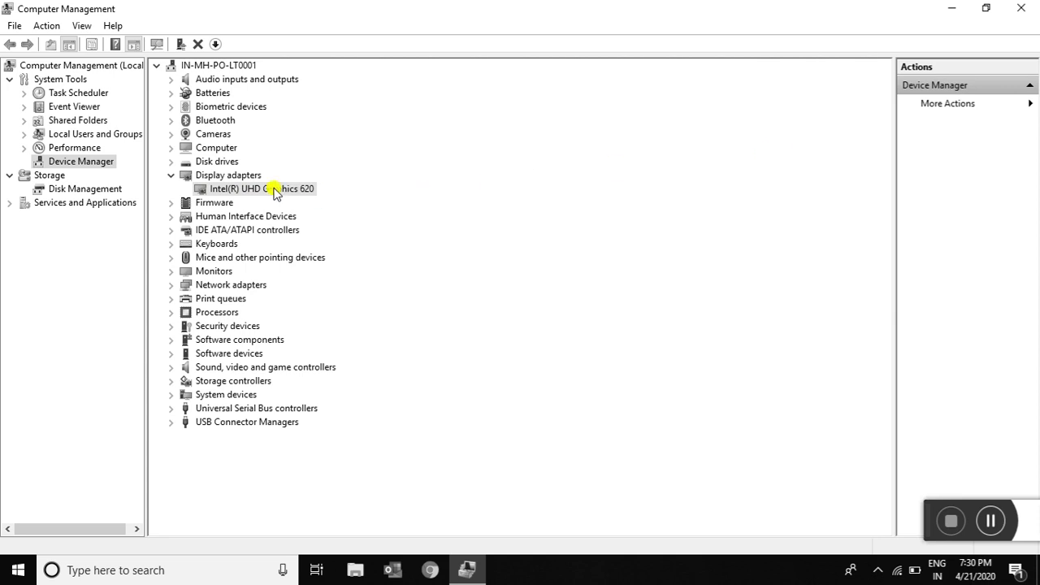
Look at the driver actions available for the Intel(R) UHD Graphics 620, then collapse Display adapters and minimize Computer Management
{"action": "right_click", "coordinate": [252, 191]}
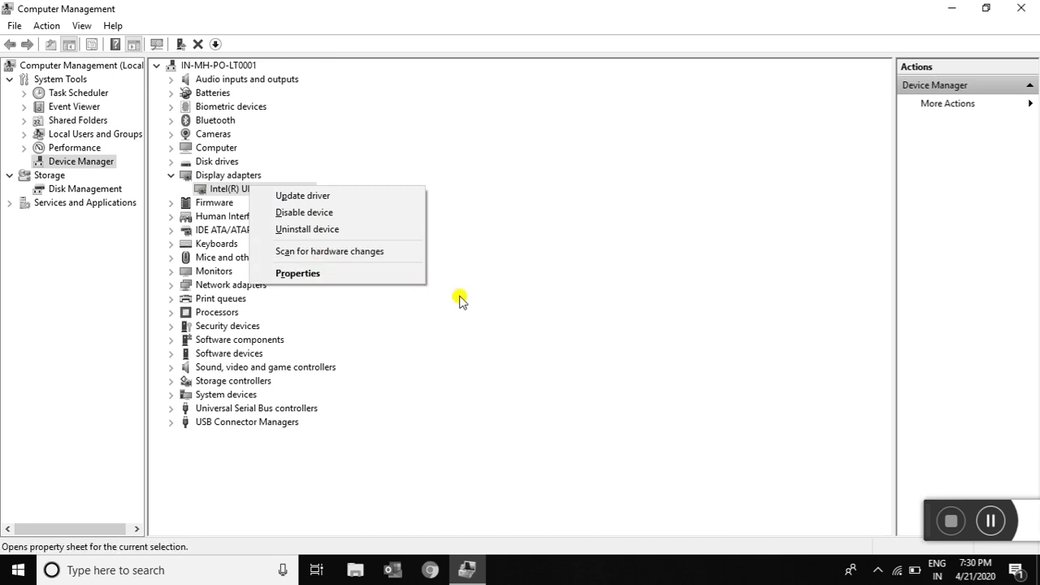
{"action": "left_click", "coordinate": [545, 274]}
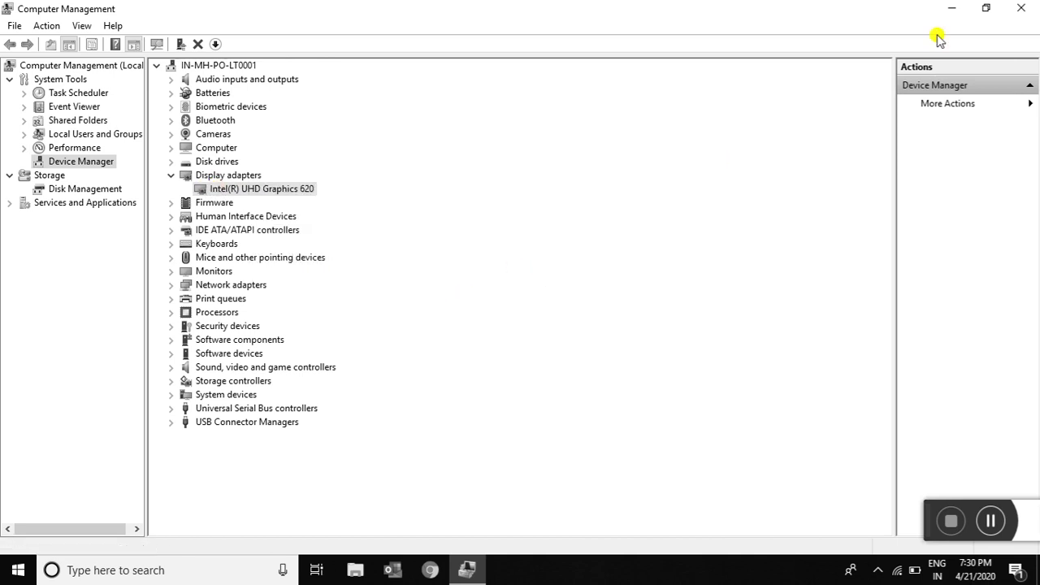
{"action": "left_click", "coordinate": [171, 176]}
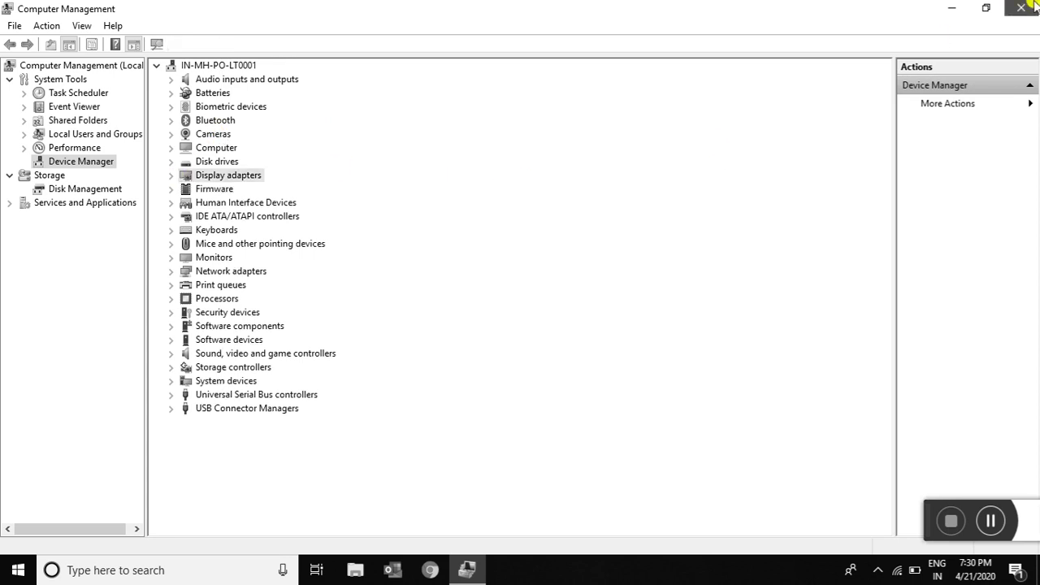
{"action": "left_click", "coordinate": [952, 9]}
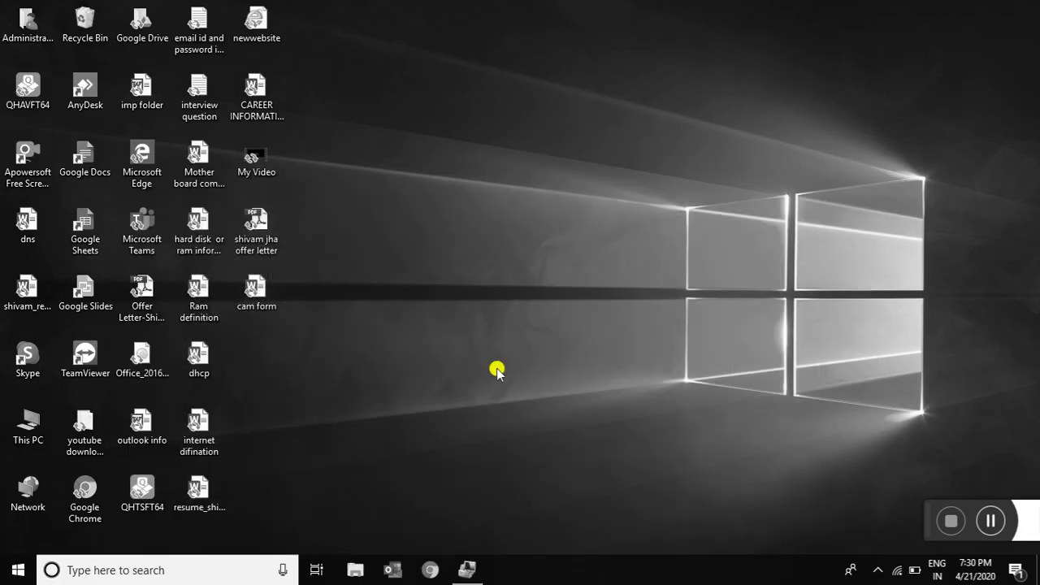
{"action": "left_click", "coordinate": [138, 574]}
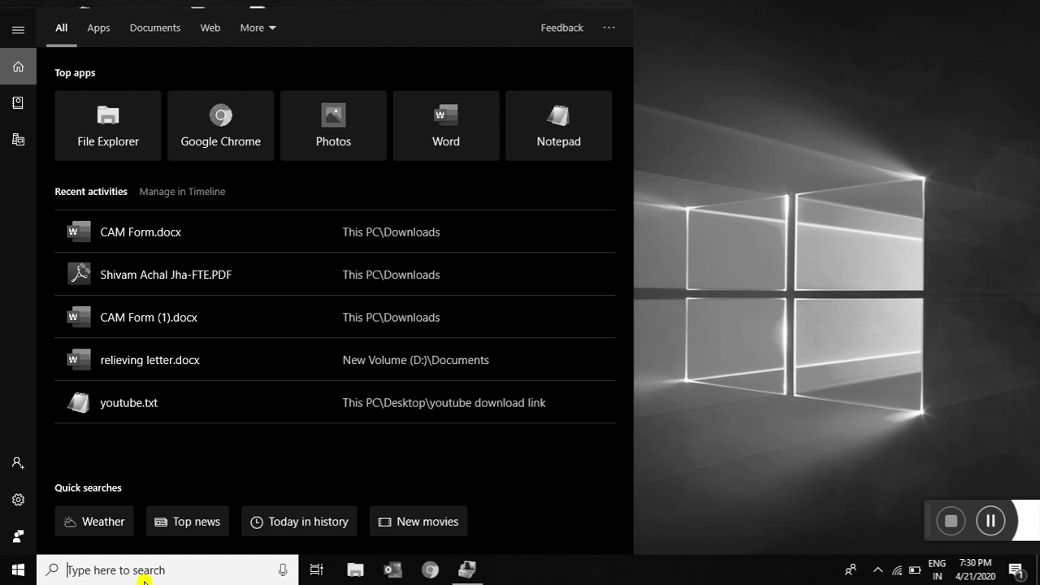
{"action": "left_click", "coordinate": [734, 342]}
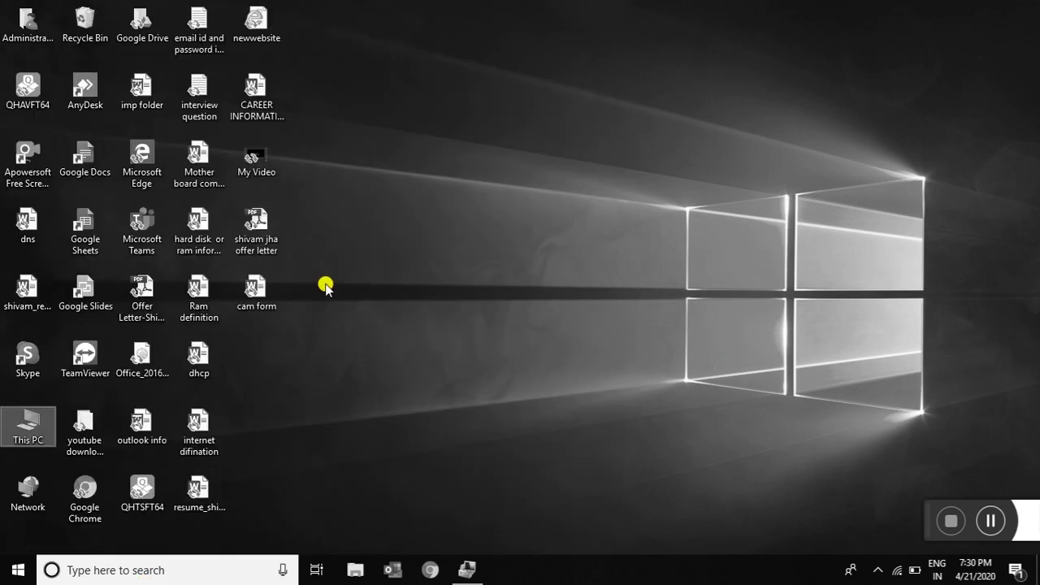
{"action": "left_click", "coordinate": [29, 439]}
Find the Settings app through Windows search and open its System Display page
{"action": "left_click", "coordinate": [161, 570]}
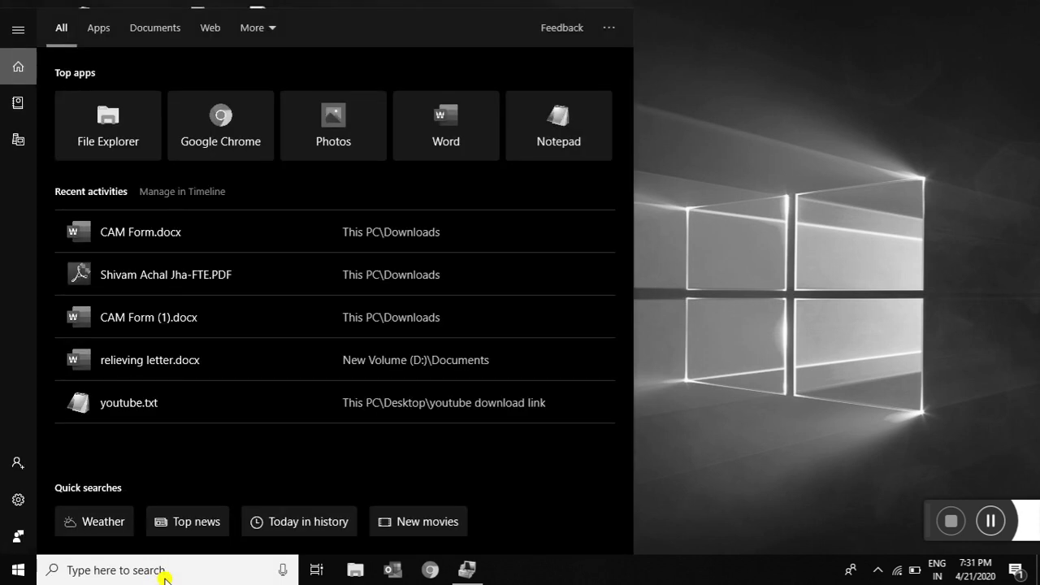
{"action": "type", "text": "se"}
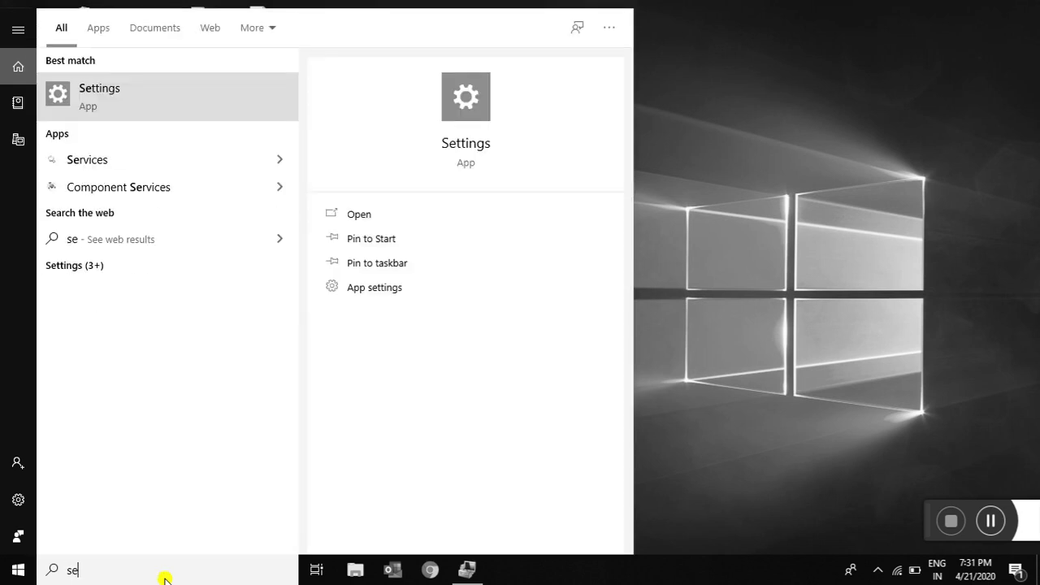
{"action": "type", "text": "eting"}
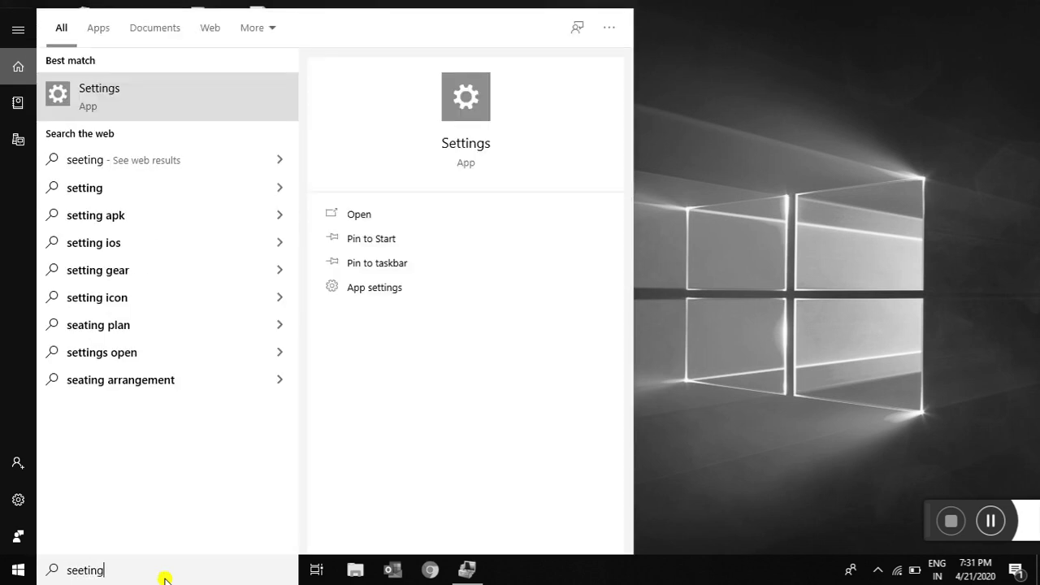
{"action": "left_click", "coordinate": [207, 114]}
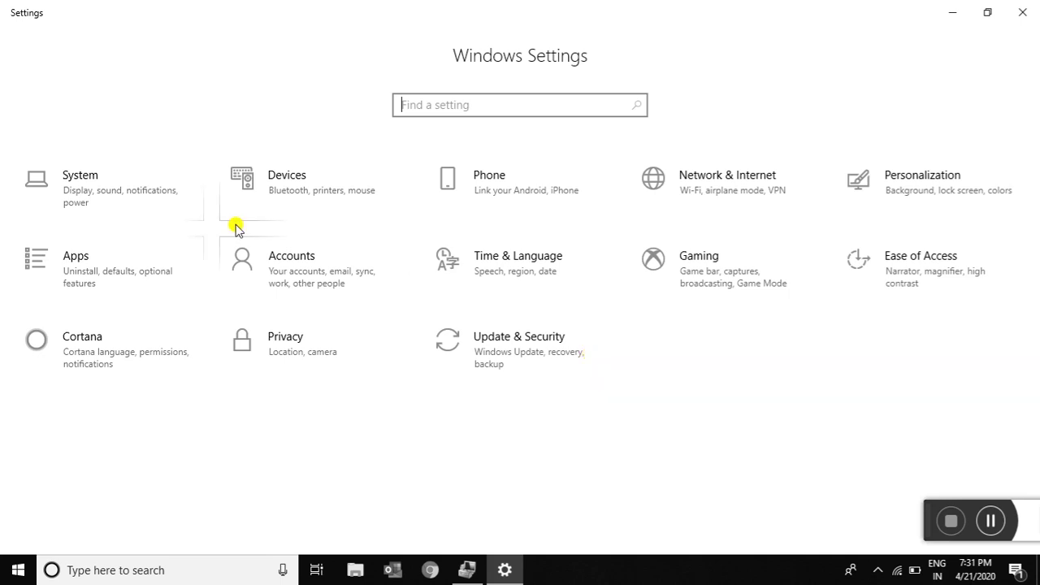
{"action": "left_click", "coordinate": [116, 195]}
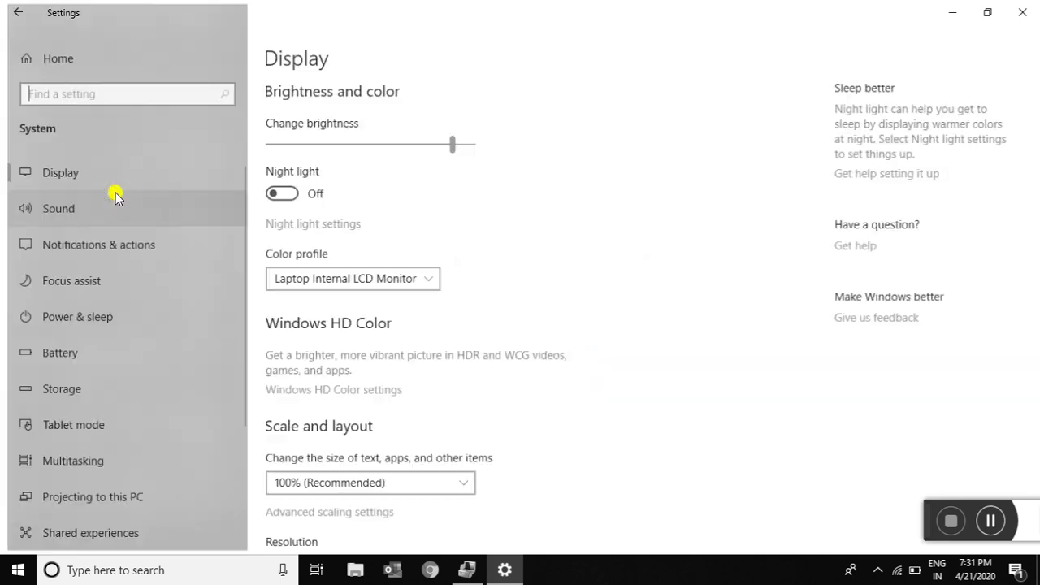
{"action": "left_click", "coordinate": [50, 172]}
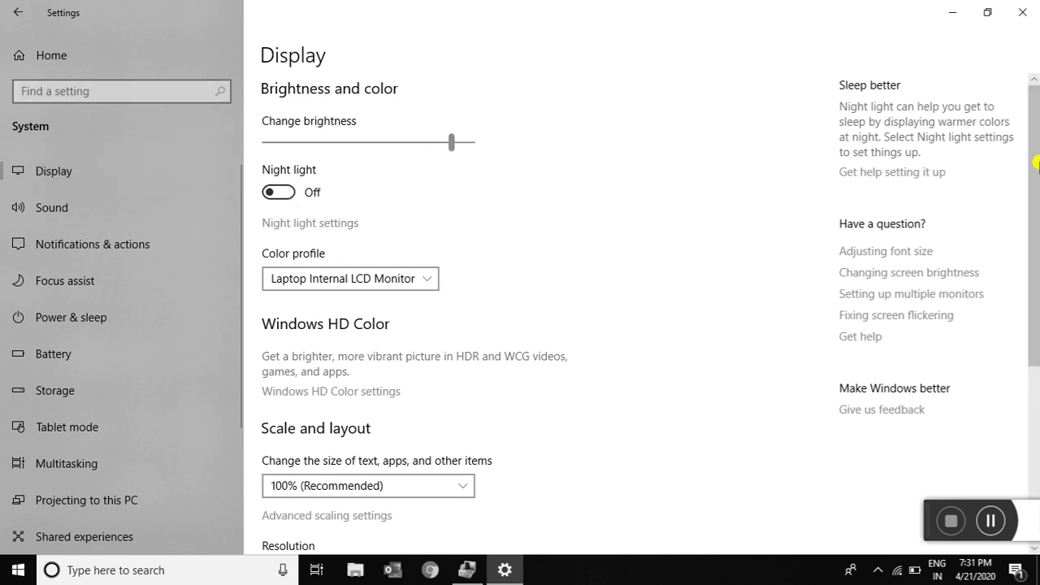
Lower the display brightness slightly on the Display settings page
{"action": "left_click_drag", "start_coordinate": [1035, 162], "coordinate": [1037, 105]}
{"action": "left_click_drag", "start_coordinate": [457, 144], "coordinate": [436, 145]}
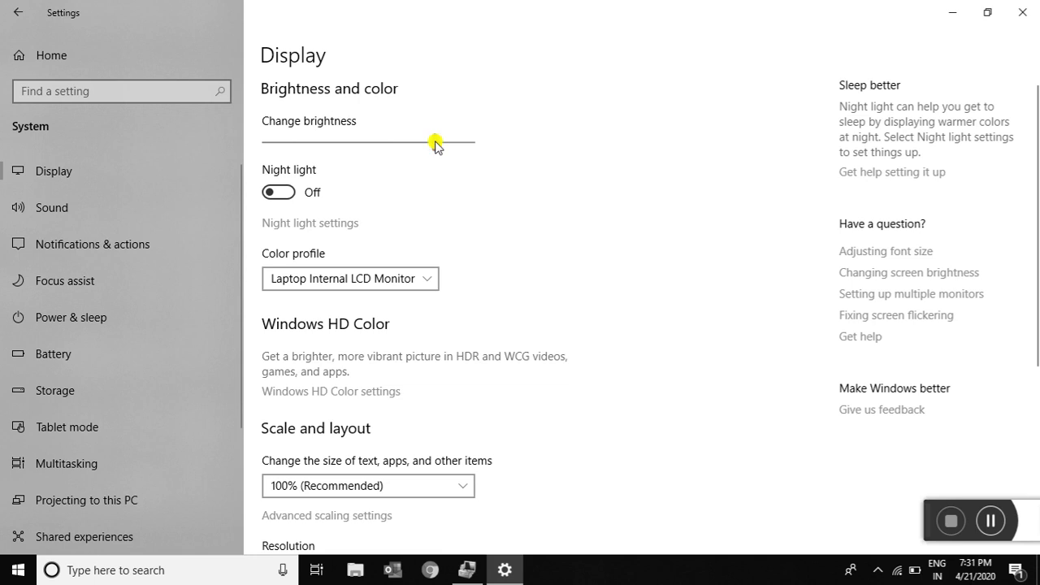
Turn Night light on and off again, and look through the scale, resolution and orientation options
{"action": "left_click", "coordinate": [284, 195]}
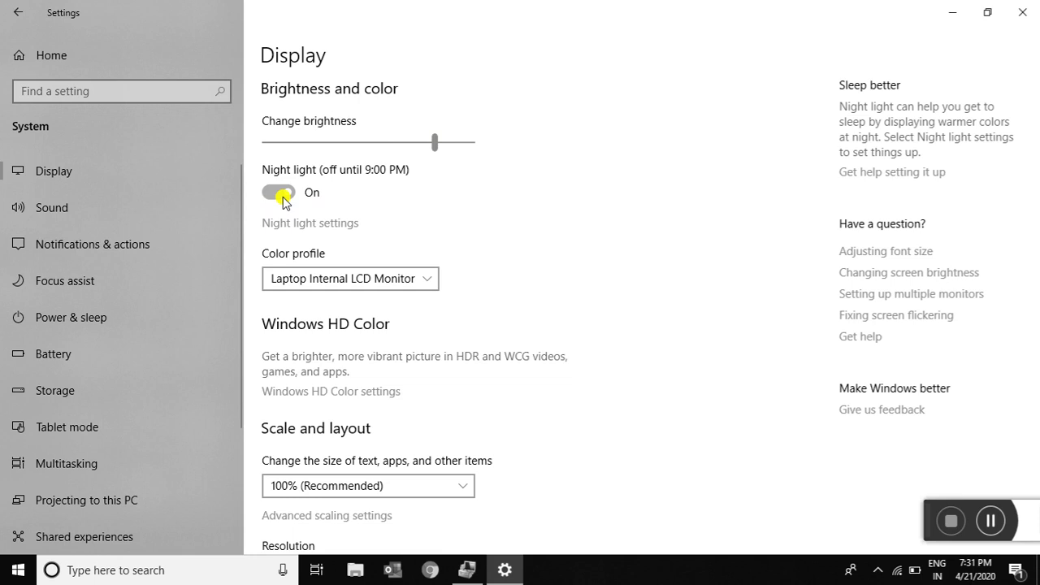
{"action": "left_click", "coordinate": [283, 196]}
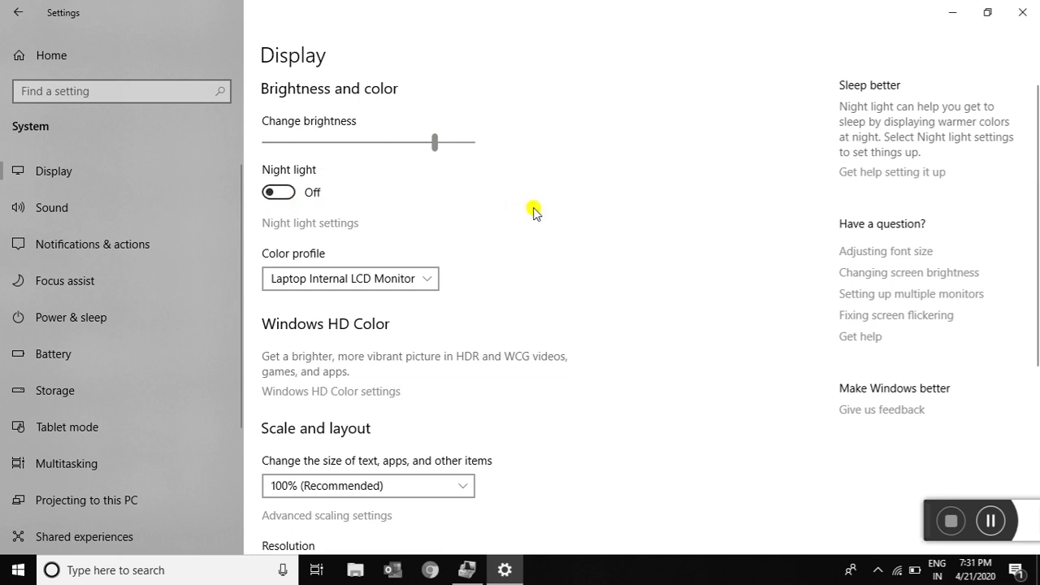
{"action": "scroll", "coordinate": [1036, 211], "scroll_direction": "down", "scroll_amount": 2}
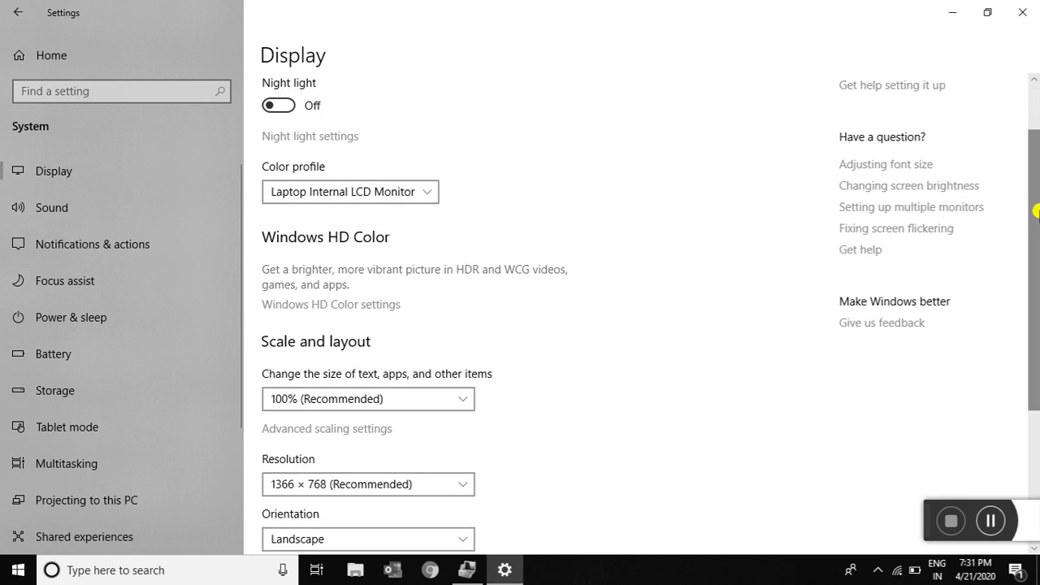
{"action": "left_click_drag", "start_coordinate": [1036, 212], "coordinate": [1036, 139]}
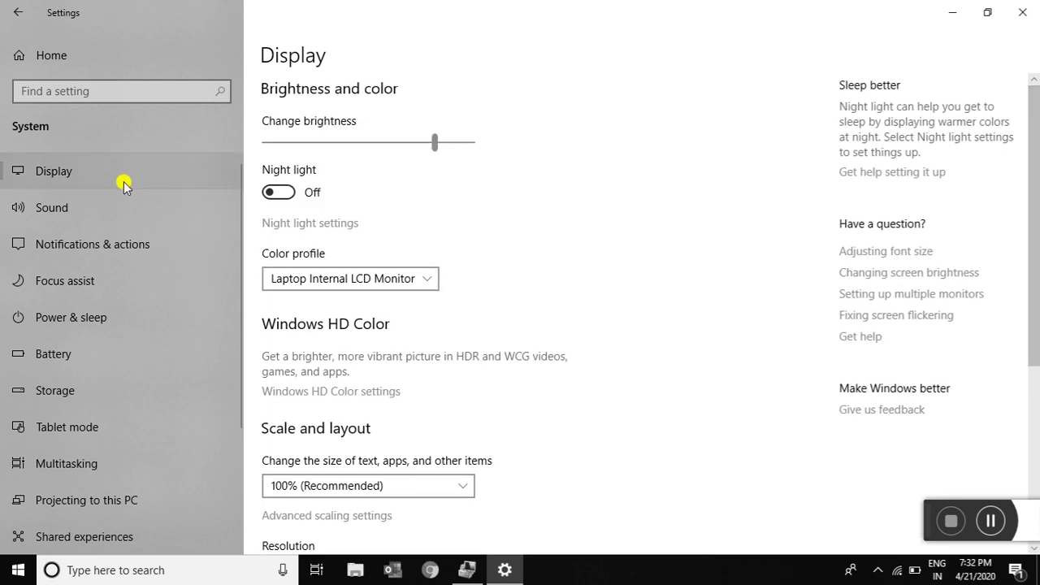
Search the settings for "turn color" and open the page for turning color filters on or off
{"action": "left_click", "coordinate": [130, 87]}
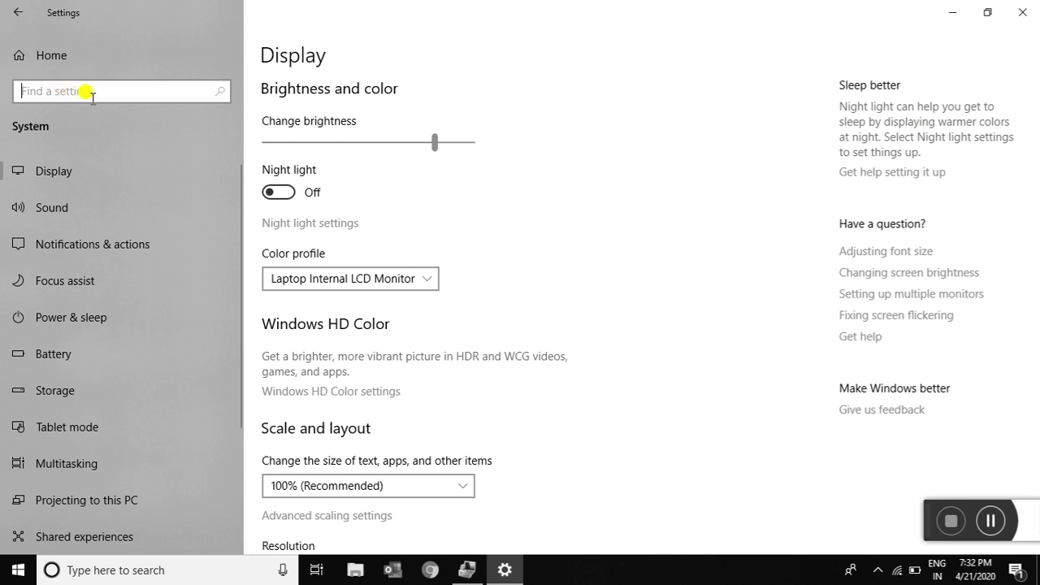
{"action": "type", "text": "tur"}
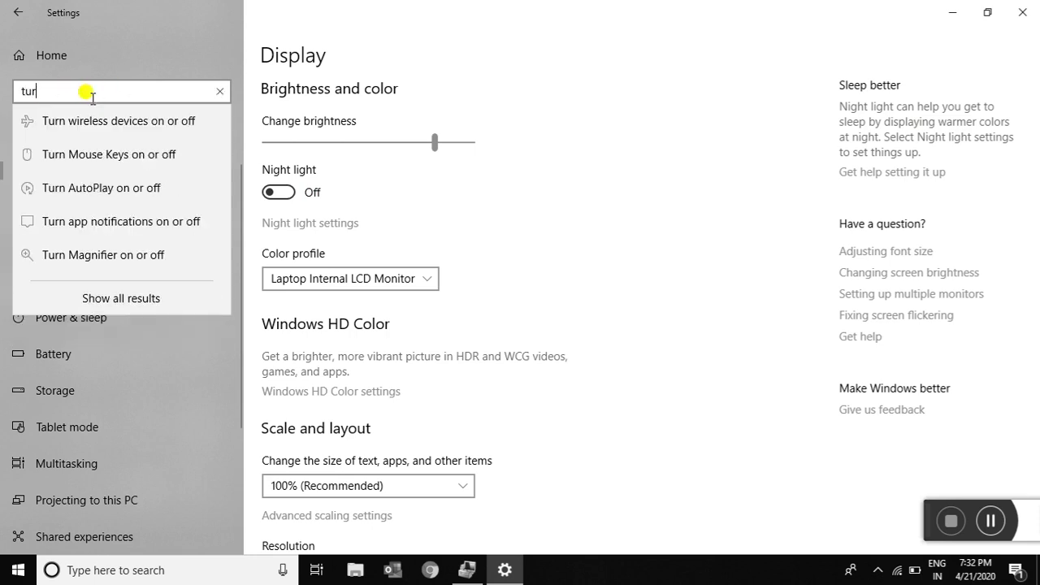
{"action": "type", "text": "n c"}
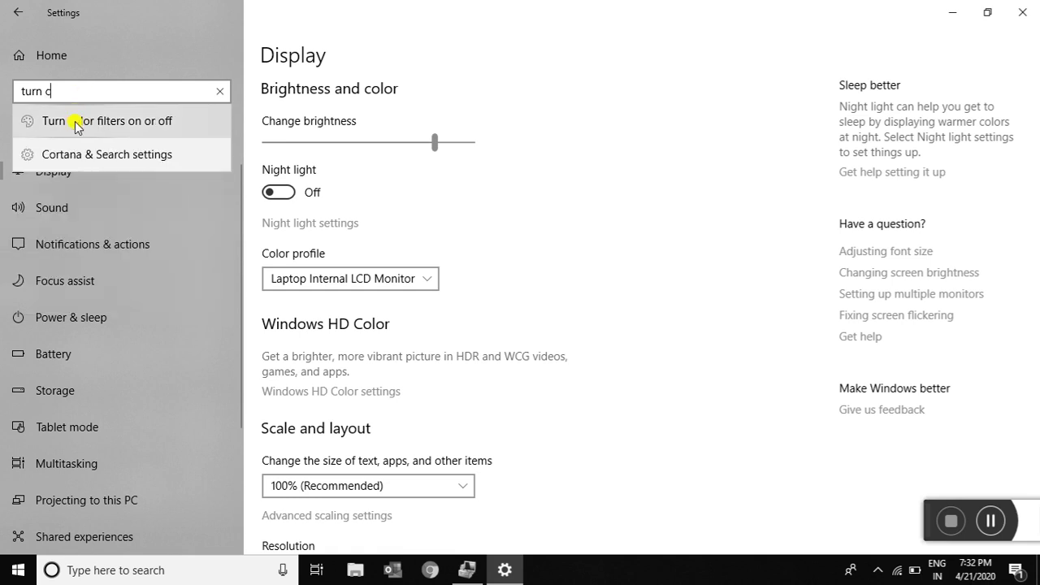
{"action": "type", "text": "olo"}
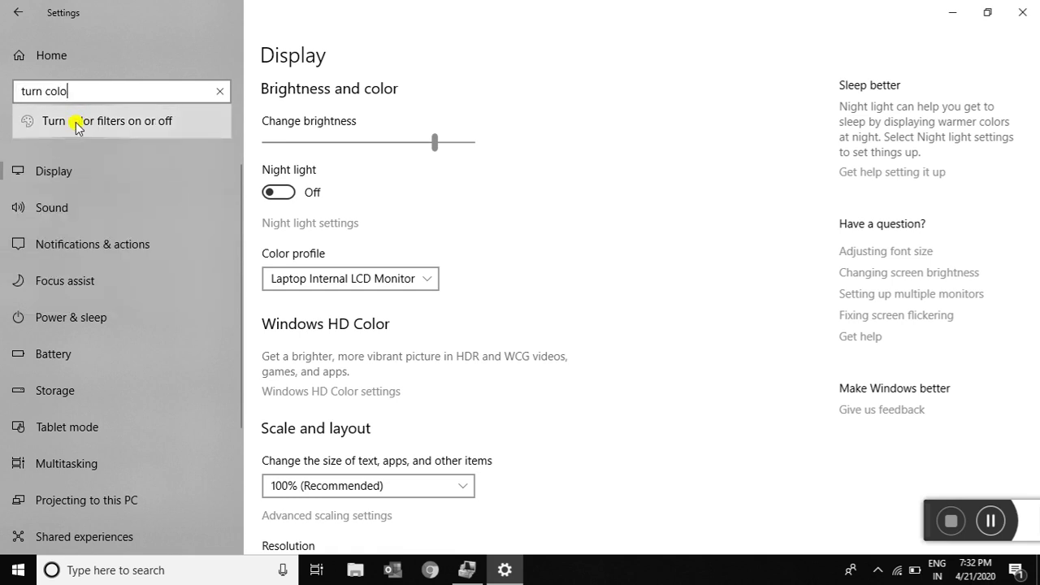
{"action": "type", "text": "r"}
{"action": "left_click", "coordinate": [129, 129]}
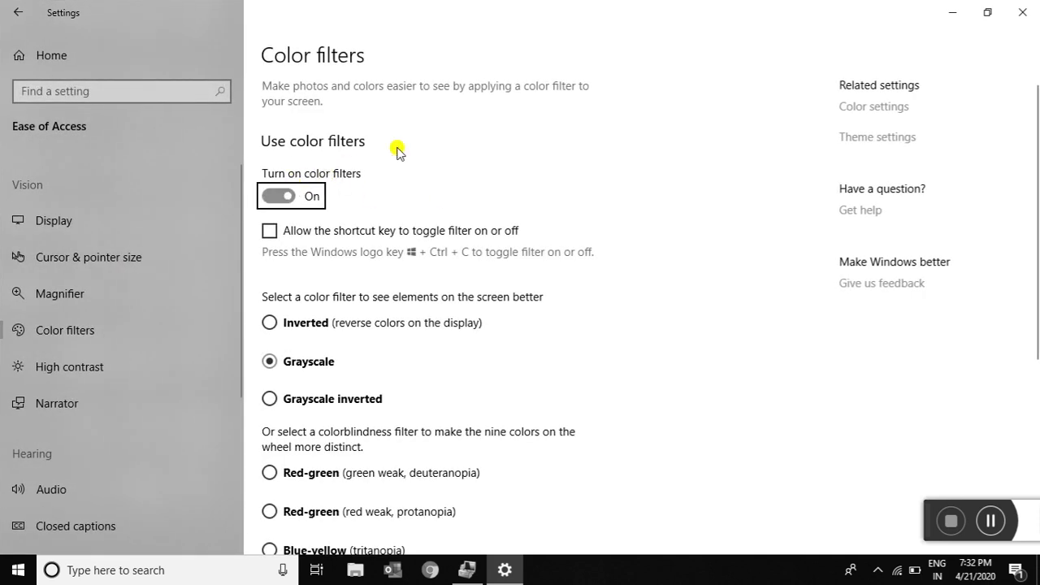
Turn the color filters off, on and off again to compare the display, leaving them off, and close Settings
{"action": "left_click", "coordinate": [288, 198]}
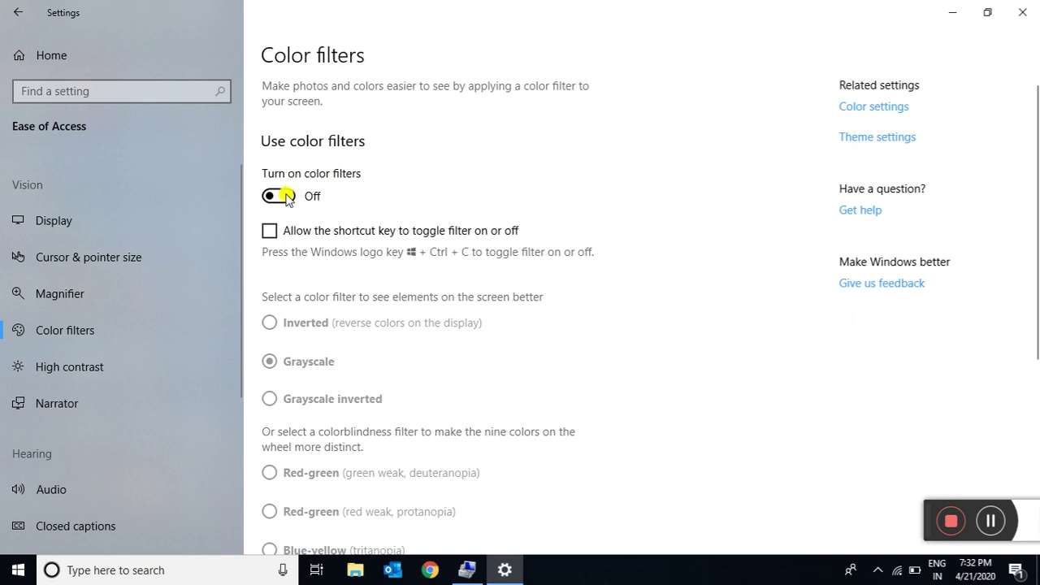
{"action": "left_click", "coordinate": [289, 198]}
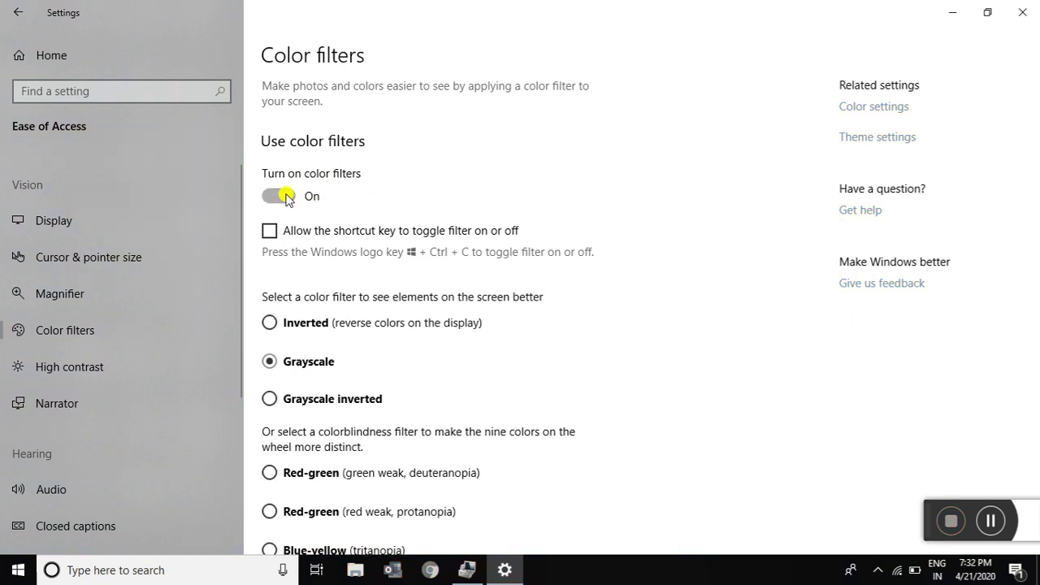
{"action": "left_click", "coordinate": [288, 198]}
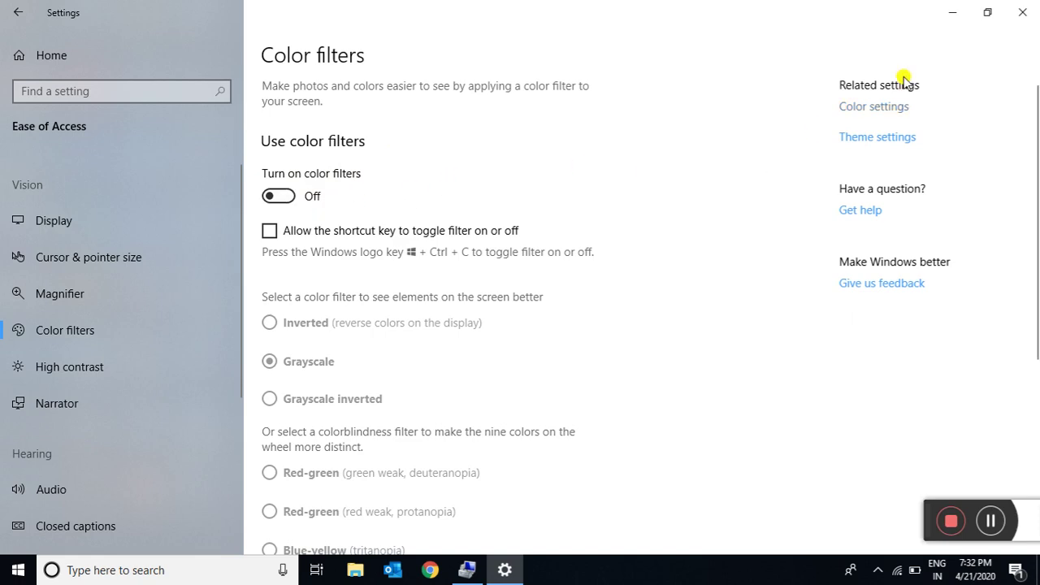
{"action": "left_click", "coordinate": [1023, 8]}
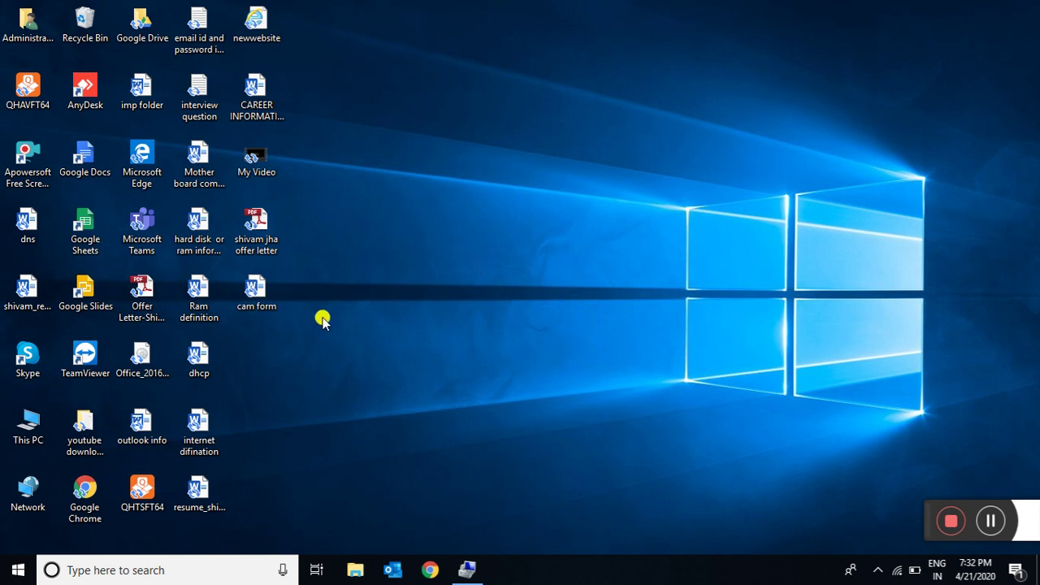
Check the colors of the desktop icons and of the Start menu tiles, and close the Start menu
{"action": "left_click", "coordinate": [261, 250]}
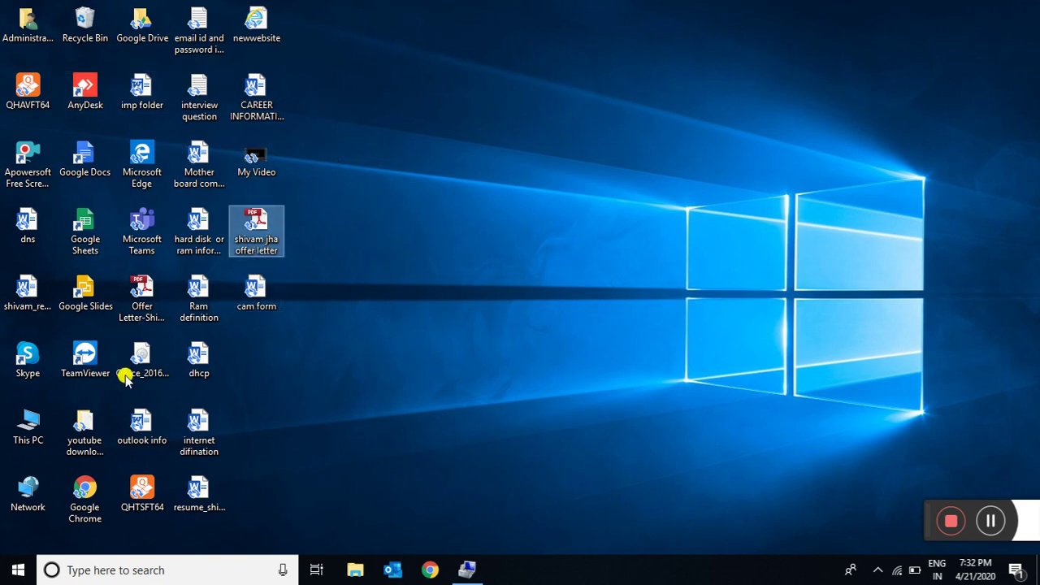
{"action": "left_click", "coordinate": [4, 575]}
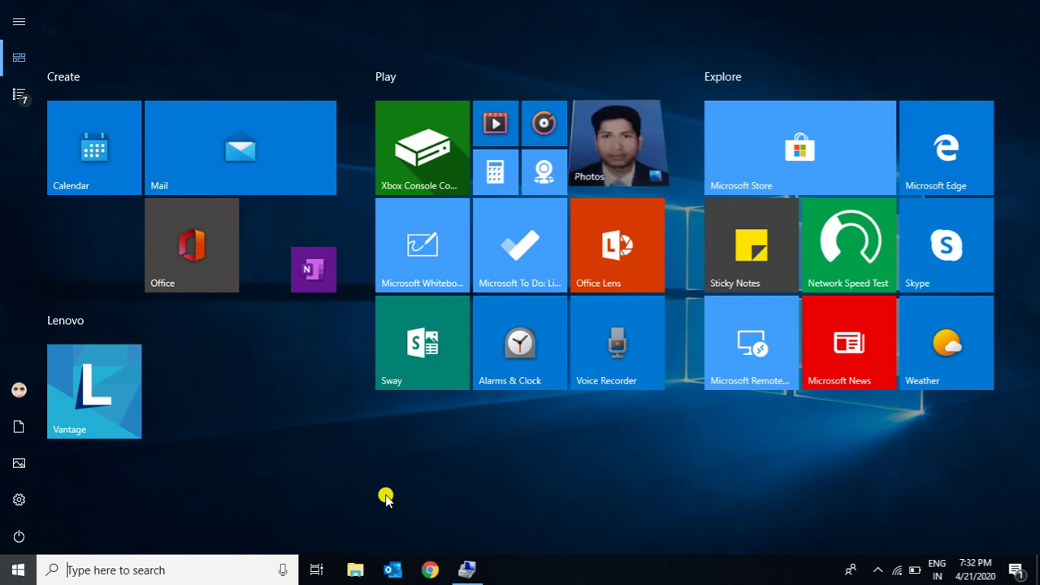
{"action": "left_click", "coordinate": [3, 578]}
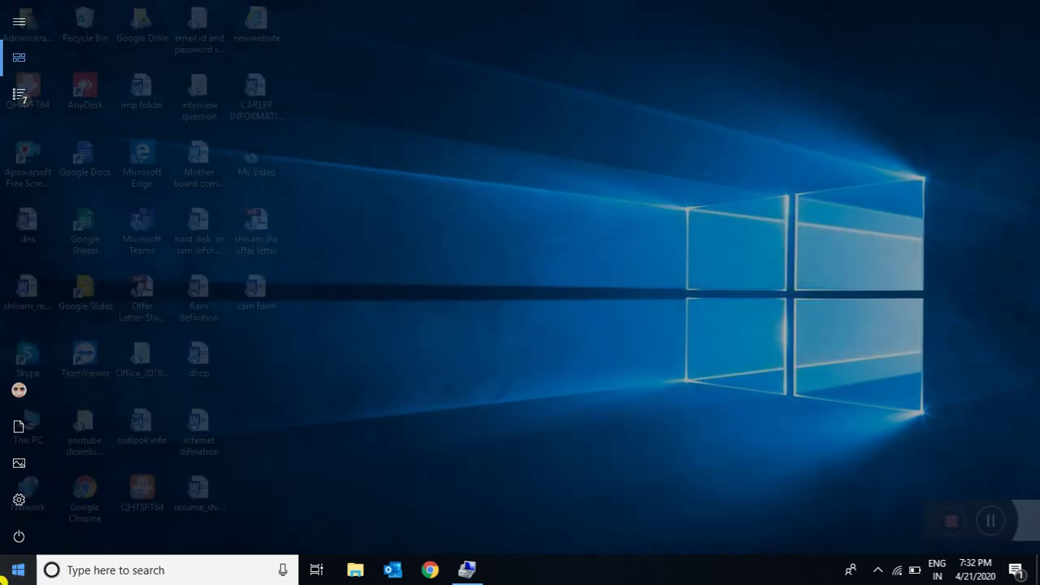